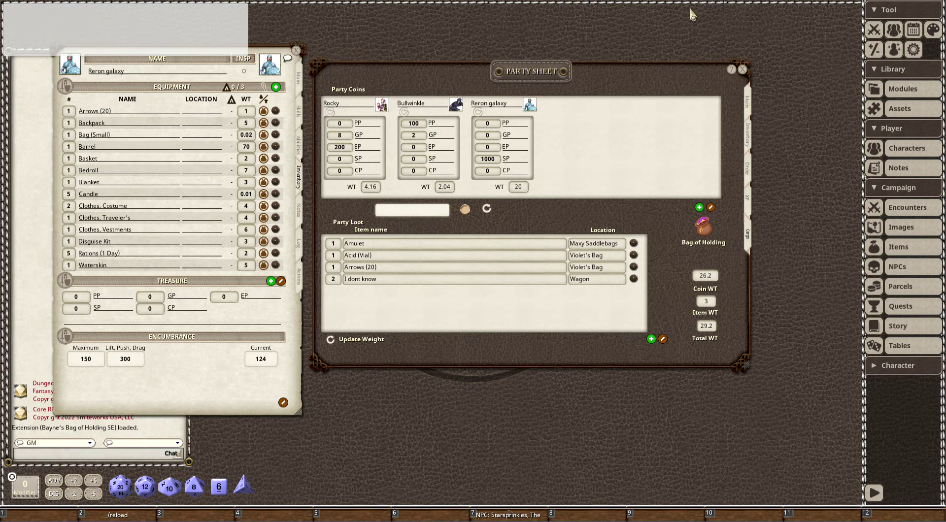
# Reopen the party sheet, look through its pages and bring up the Cargo page with party coins and loot.
pyautogui.click(743, 70)
pyautogui.click(895, 30)
pyautogui.click(752, 115)
pyautogui.click(749, 169)
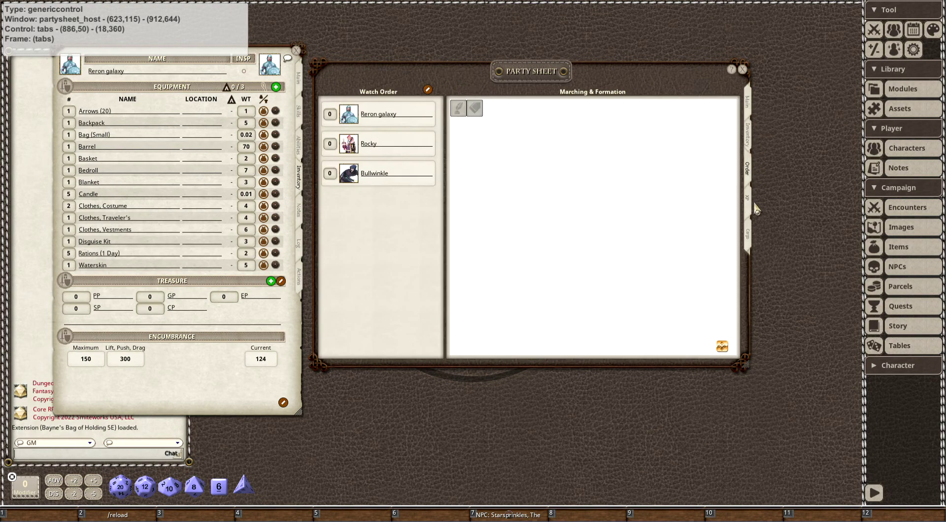
pyautogui.click(753, 212)
pyautogui.click(754, 247)
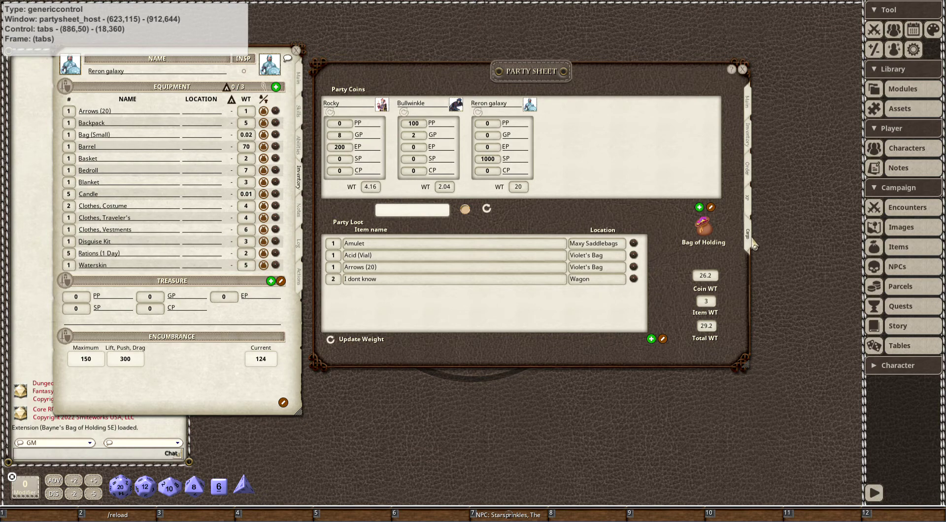
pyautogui.moveTo(577, 359); pyautogui.dragTo(608, 358)
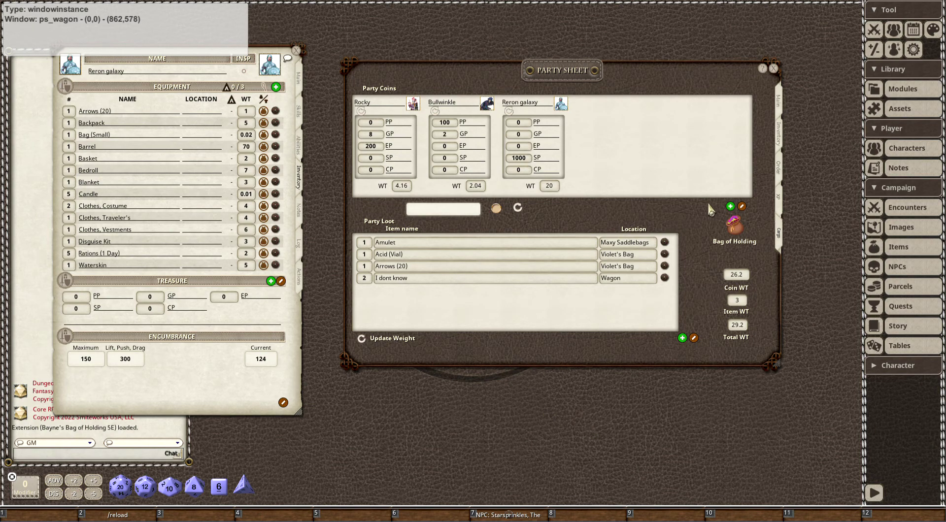
# Add a party coin entry and reassign Reron galaxy from the 1000 SP entry to the new one.
pyautogui.click(732, 207)
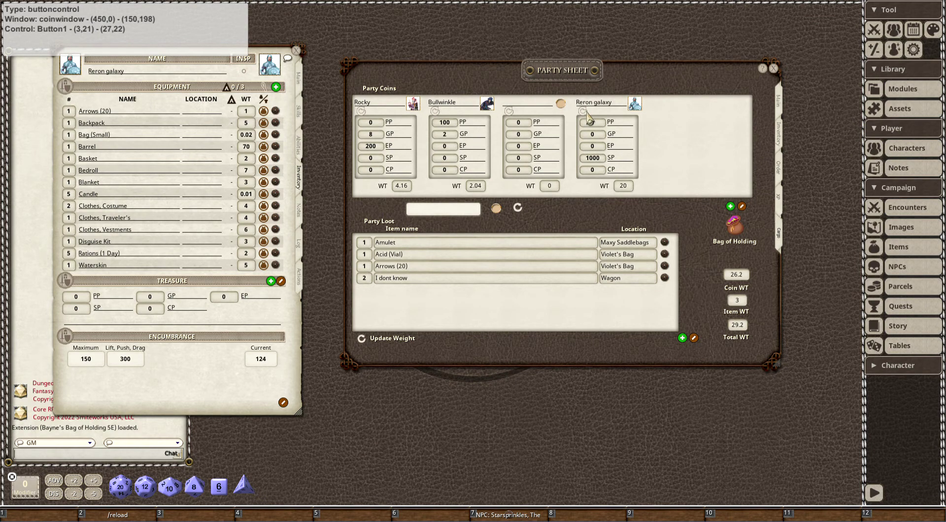
pyautogui.moveTo(591, 123); pyautogui.dragTo(537, 103)
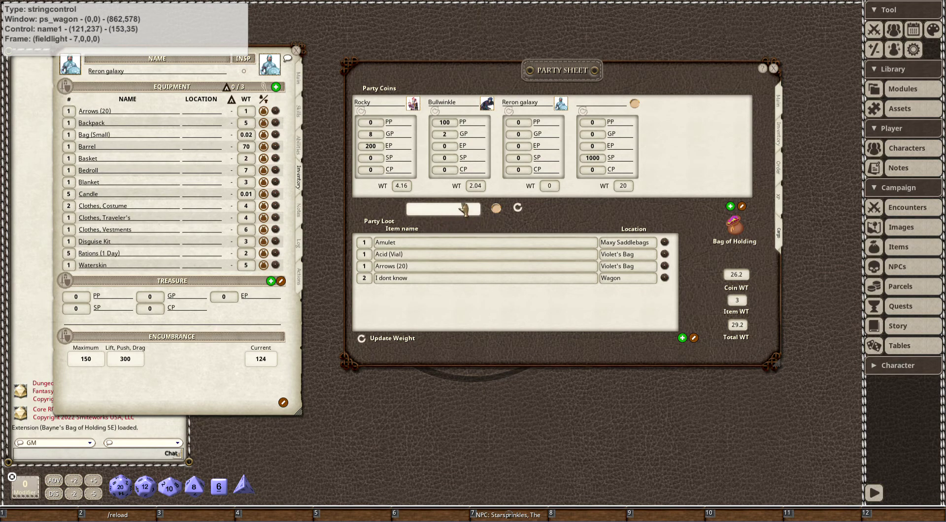
# Search the NPC list for "mule" and open the record of Starsprinkles, The Mule.
pyautogui.click(931, 267)
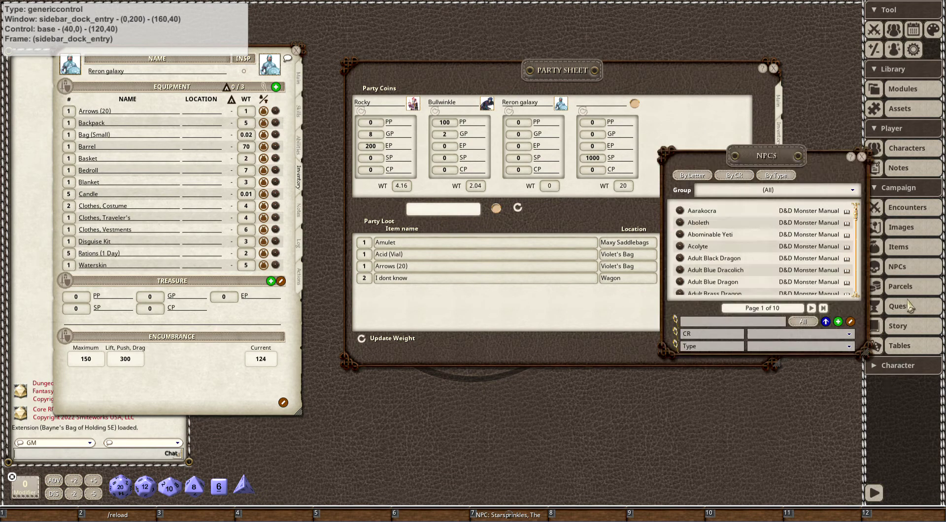
pyautogui.click(729, 321)
pyautogui.write('mule')
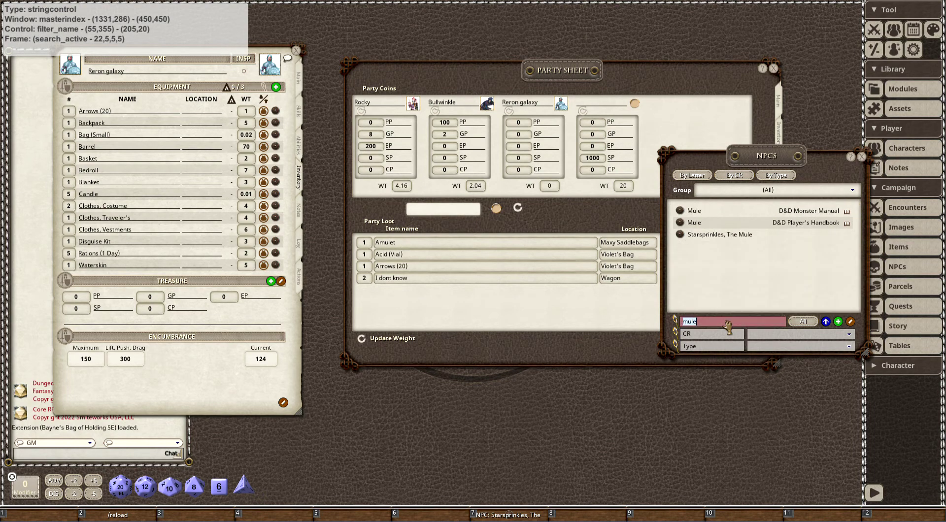
pyautogui.click(681, 235)
pyautogui.click(862, 157)
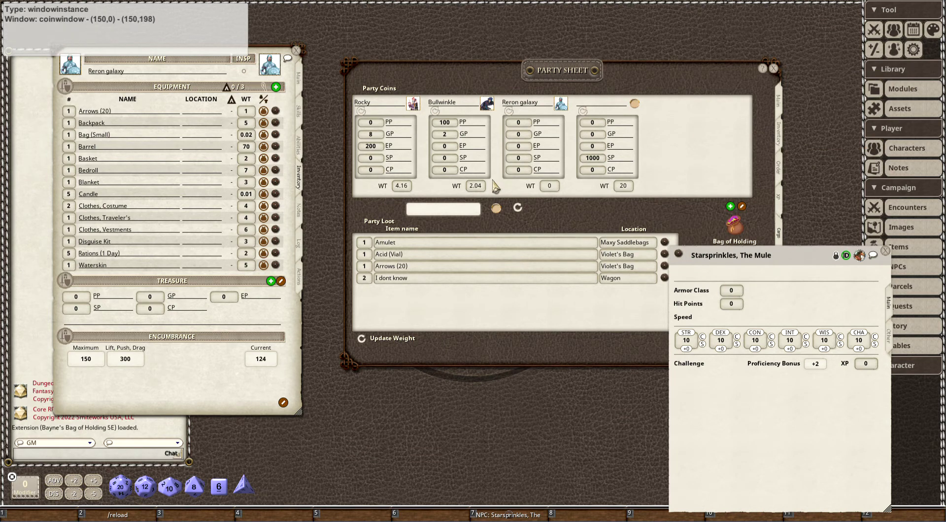
# Try to enter text in the cargo carrier's name field, and check the entries in the combat tracker.
pyautogui.click(461, 213)
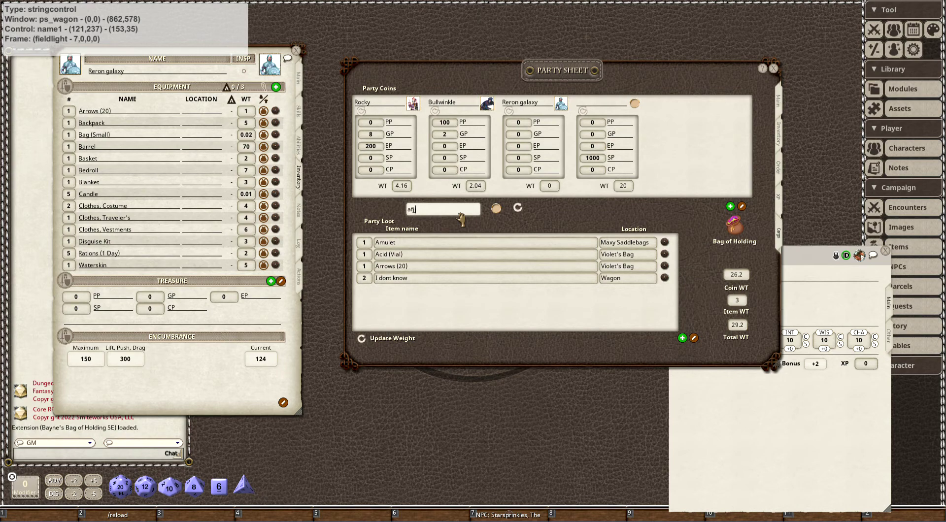
pyautogui.click(733, 432)
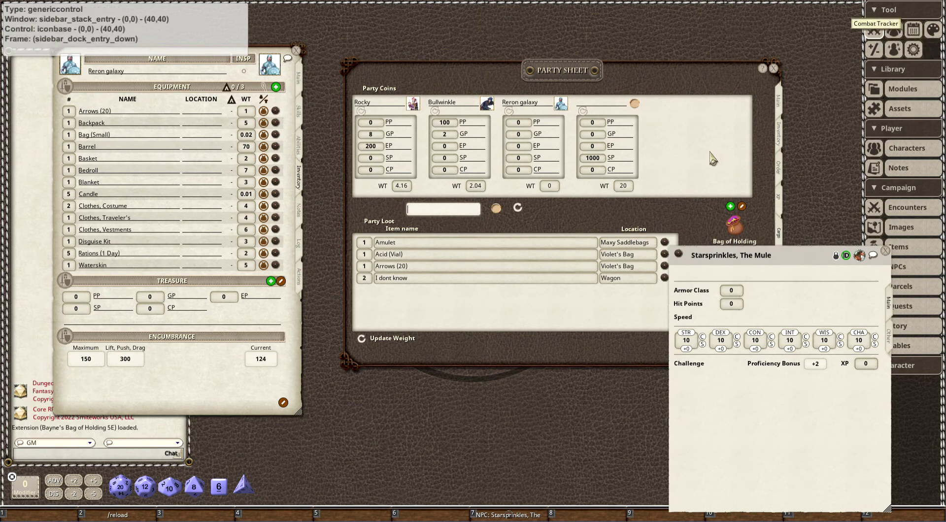
pyautogui.click(874, 30)
pyautogui.moveTo(276, 235); pyautogui.dragTo(276, 235)
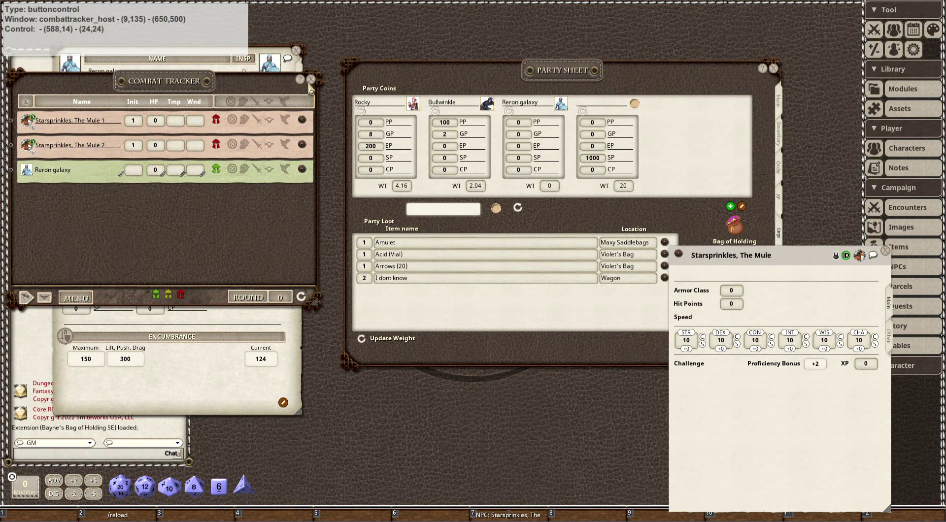
pyautogui.click(313, 81)
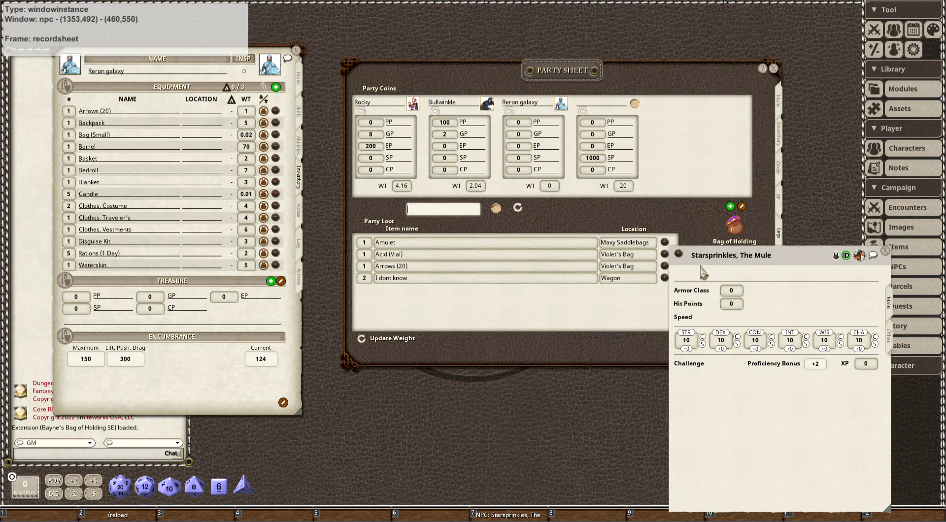
# Assign Starsprinkles, The Mule from its NPC record as the party's cargo carrier, and close the record.
pyautogui.moveTo(679, 254); pyautogui.dragTo(498, 210)
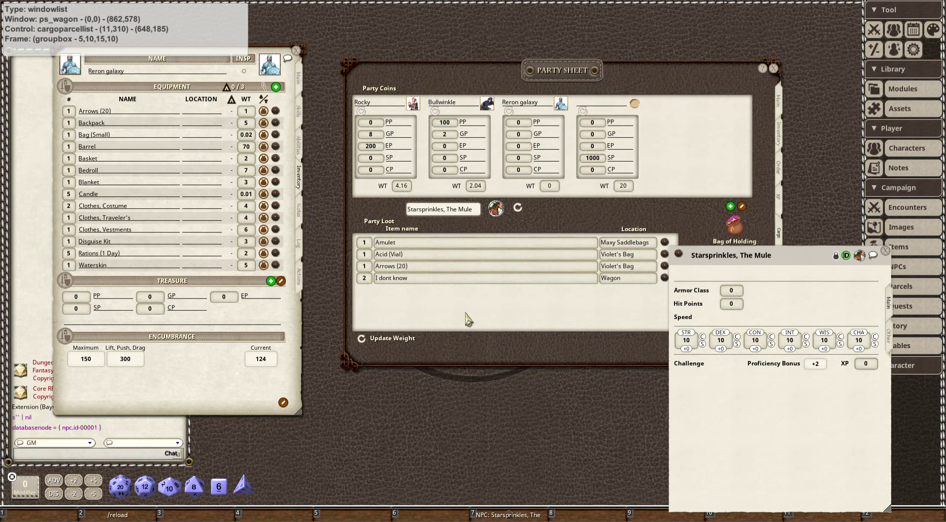
pyautogui.moveTo(861, 256); pyautogui.dragTo(488, 207)
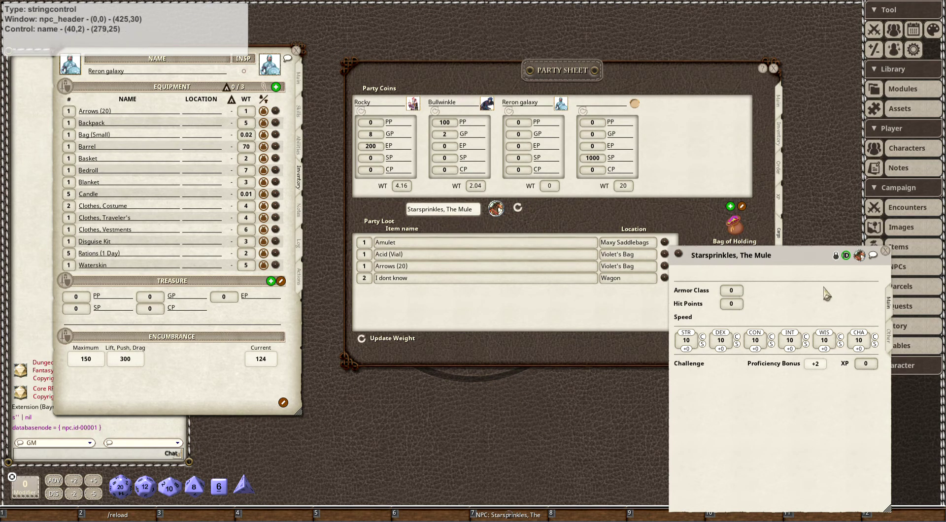
pyautogui.click(886, 251)
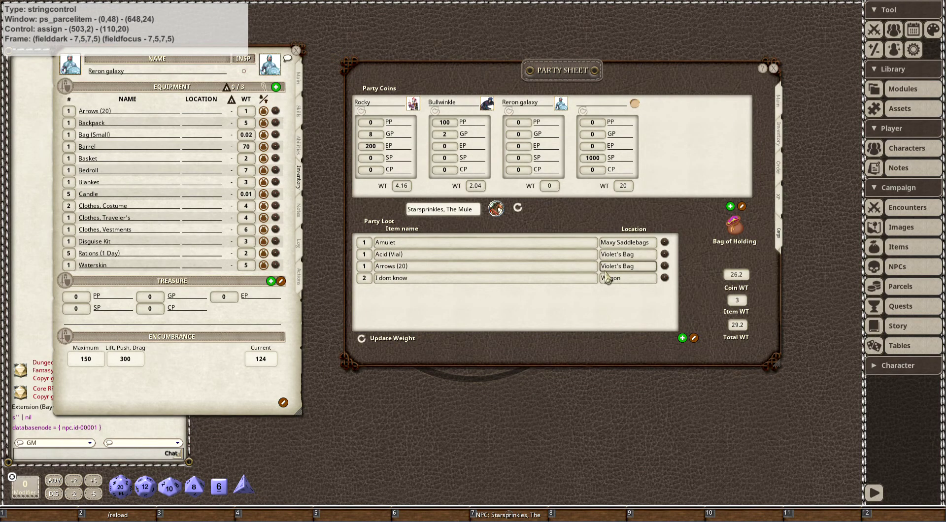
# Shorten the Amulet's location in the party loot to "Saddlebags".
pyautogui.click(622, 246)
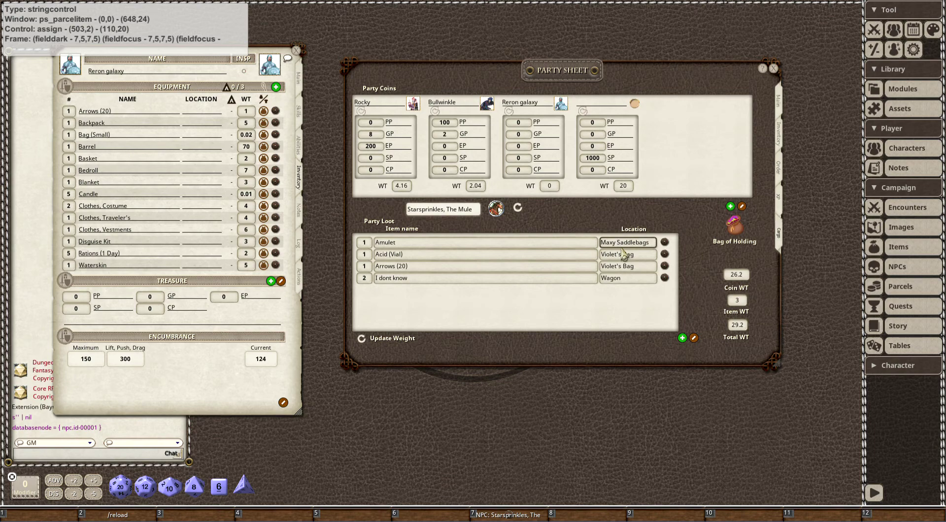
pyautogui.press('BackSpace')
pyautogui.press('BackSpace')
pyautogui.press('BackSpace')
pyautogui.press('BackSpace')
pyautogui.press('BackSpace')
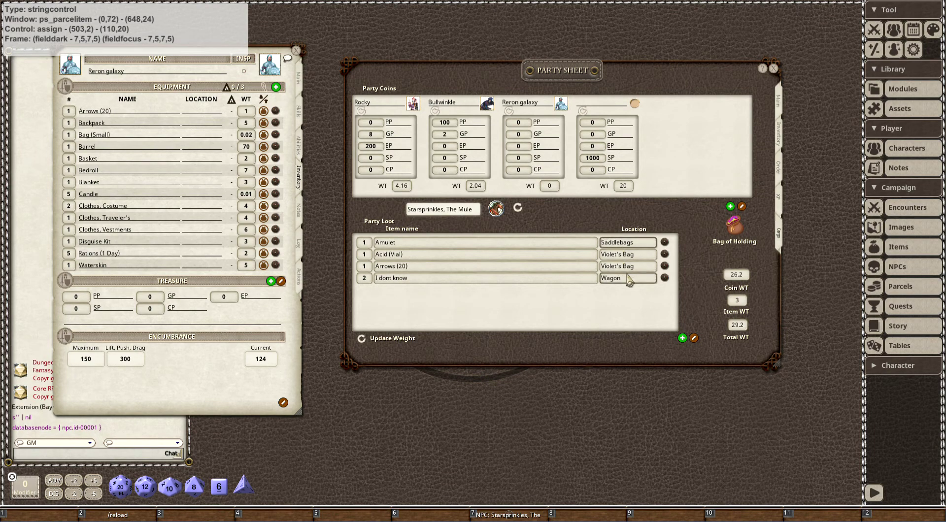
pyautogui.click(624, 269)
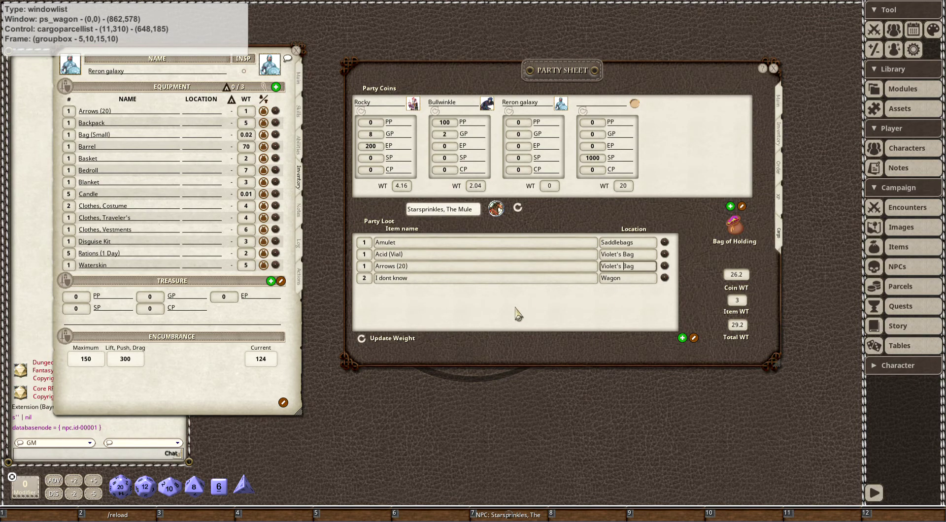
# Rename the "I dont know" loot item to Ballista and set its quantity to 1.
pyautogui.click(409, 279)
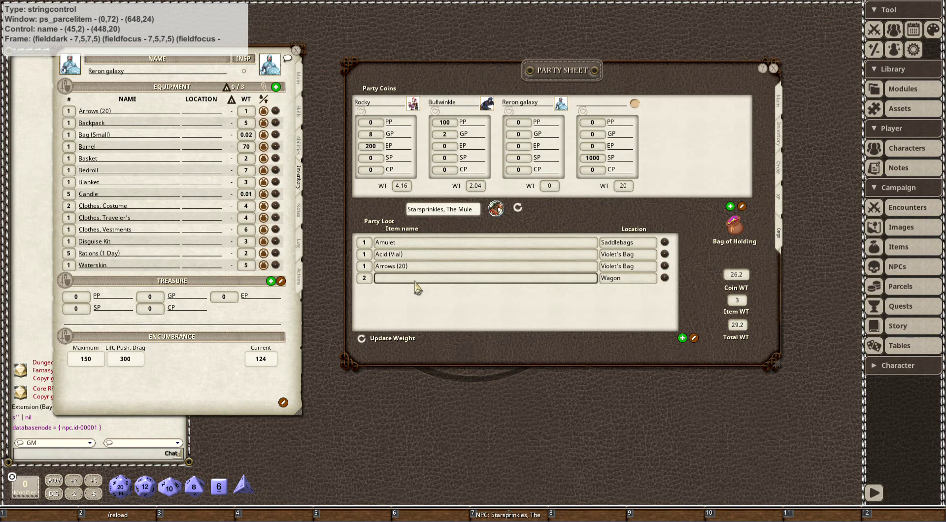
pyautogui.write('Ballista')
pyautogui.click(417, 286)
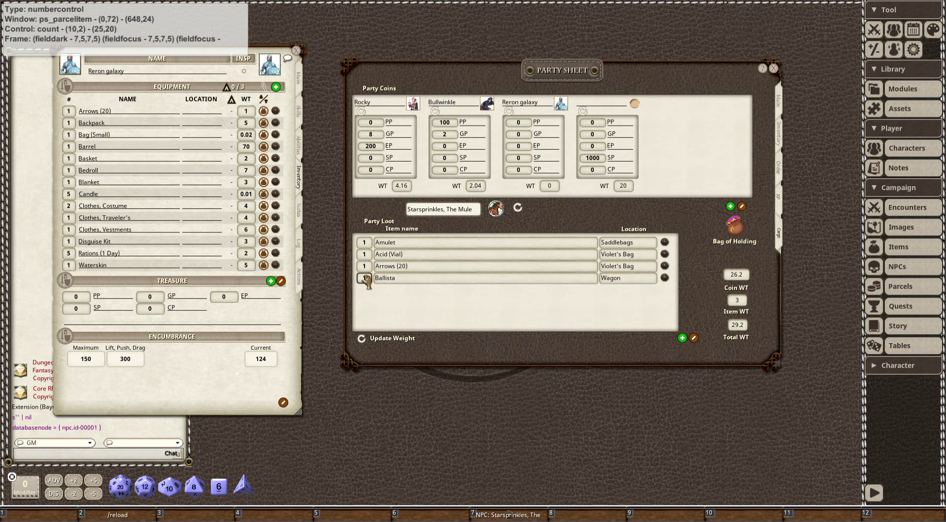
# Set the Ballista's weight to 100 in its item record and update the party loot weight.
pyautogui.click(664, 278)
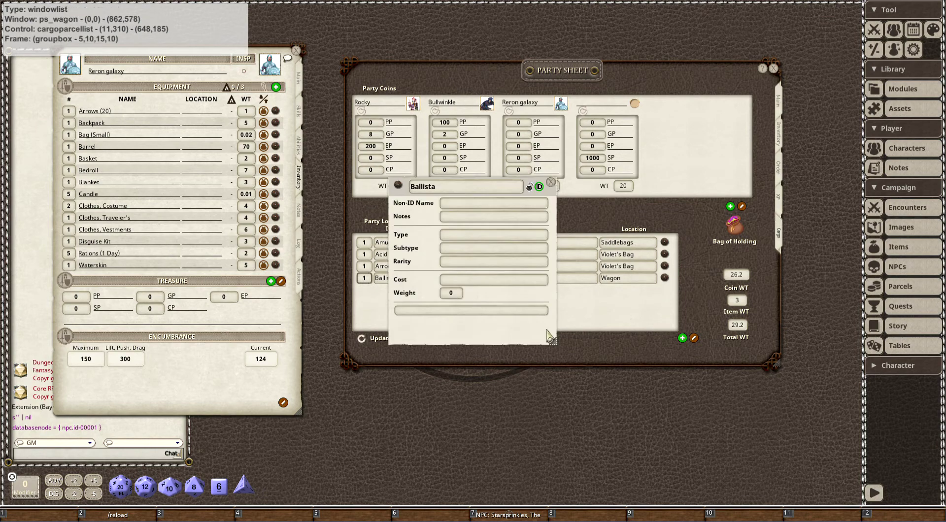
pyautogui.click(454, 293)
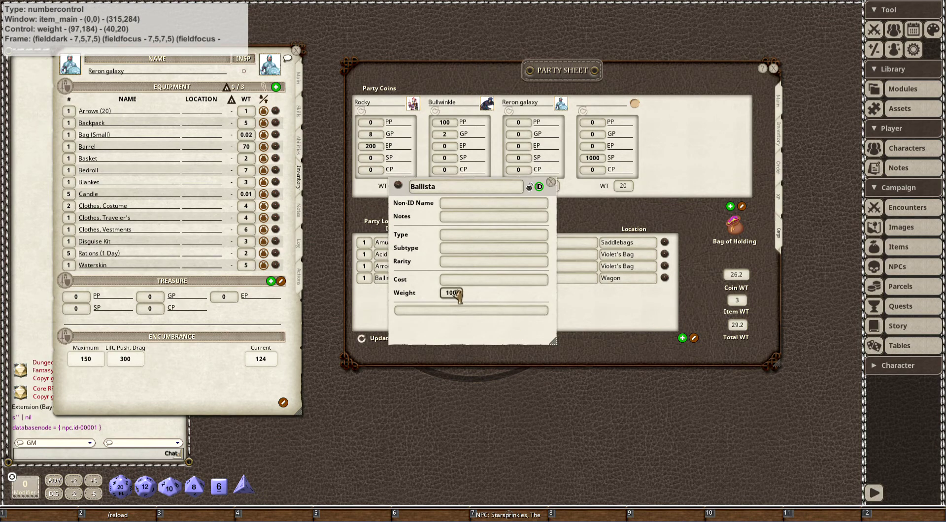
pyautogui.click(551, 182)
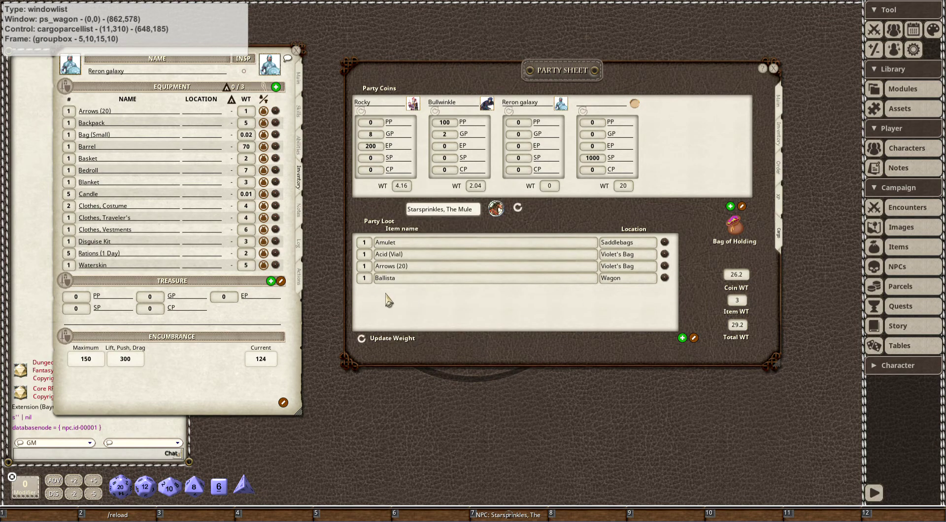
pyautogui.click(362, 340)
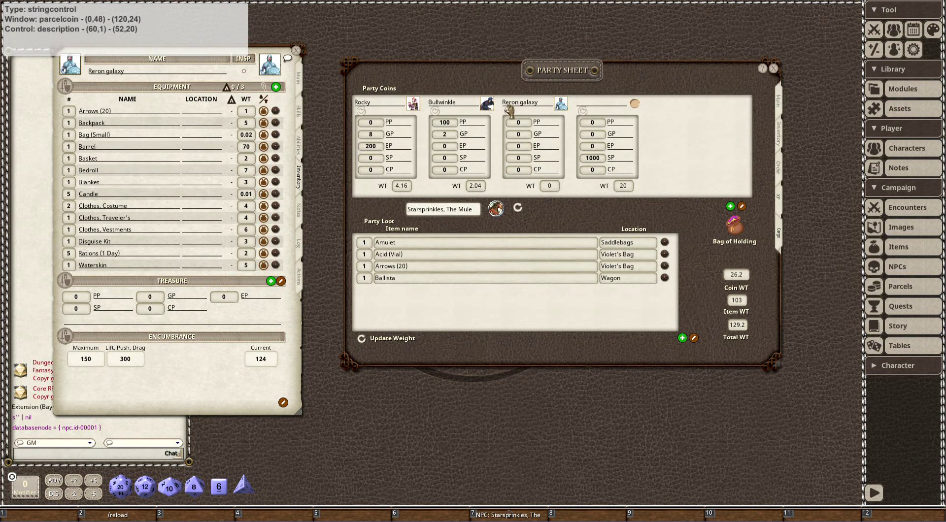
# Review the party sheet's Inventory and Order pages for comparison, and return to the Cargo page.
pyautogui.click(628, 278)
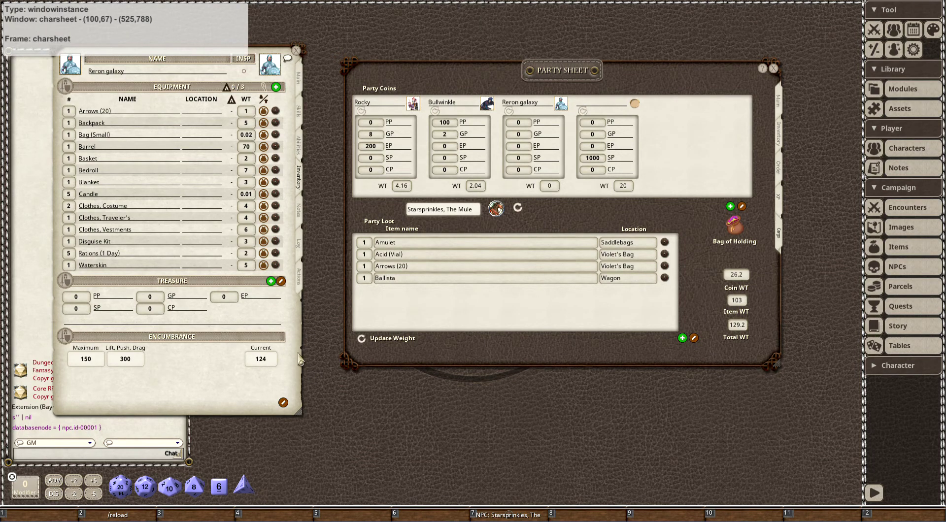
pyautogui.click(779, 133)
pyautogui.click(722, 112)
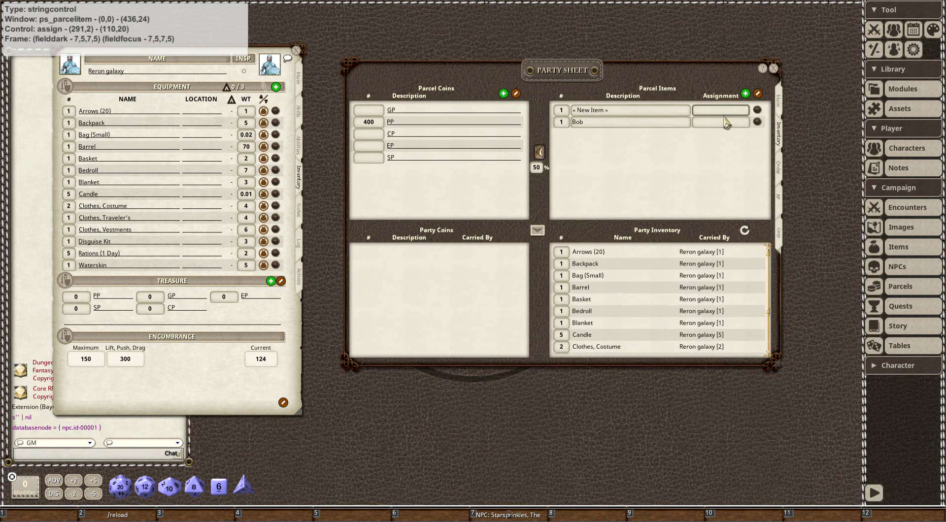
pyautogui.click(779, 168)
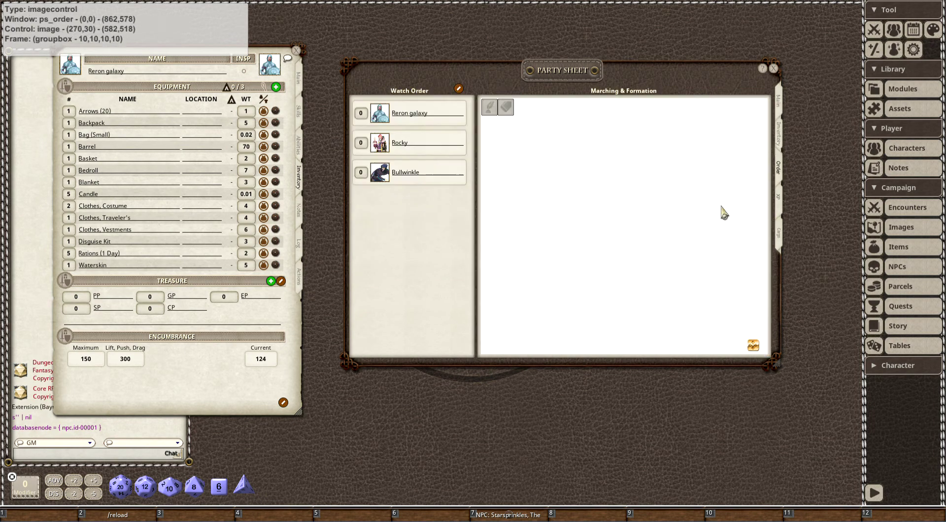
pyautogui.click(781, 137)
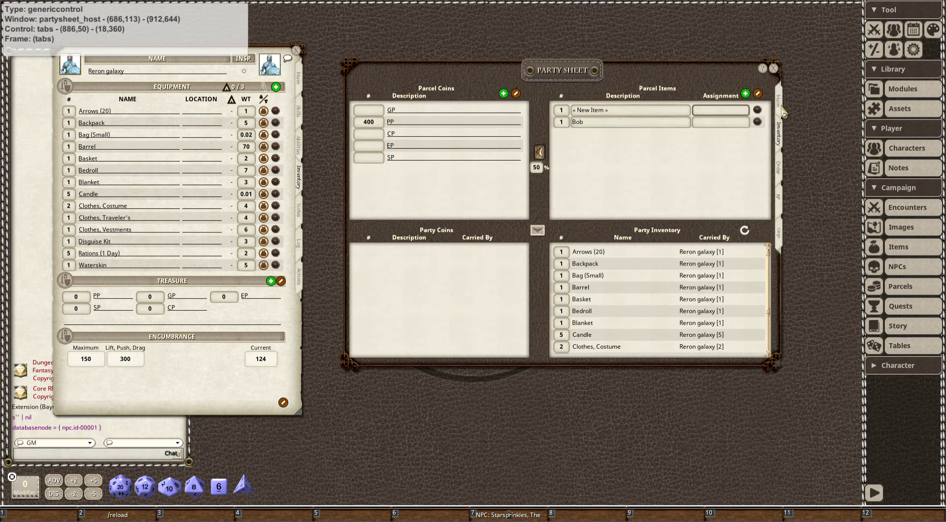
pyautogui.click(782, 237)
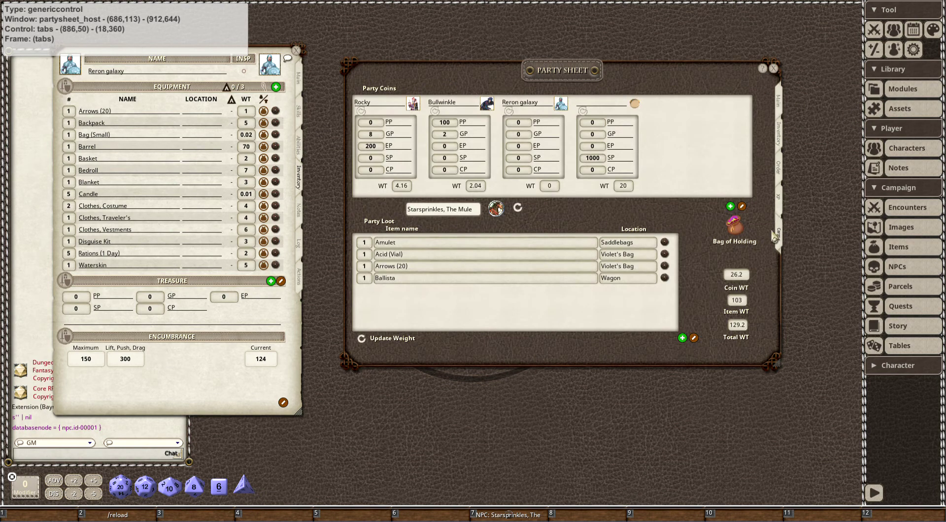
# Transfer one Rations (1 Day) from Reron galaxy's inventory to the party loot, and return it to the character.
pyautogui.moveTo(205, 254); pyautogui.dragTo(456, 310)
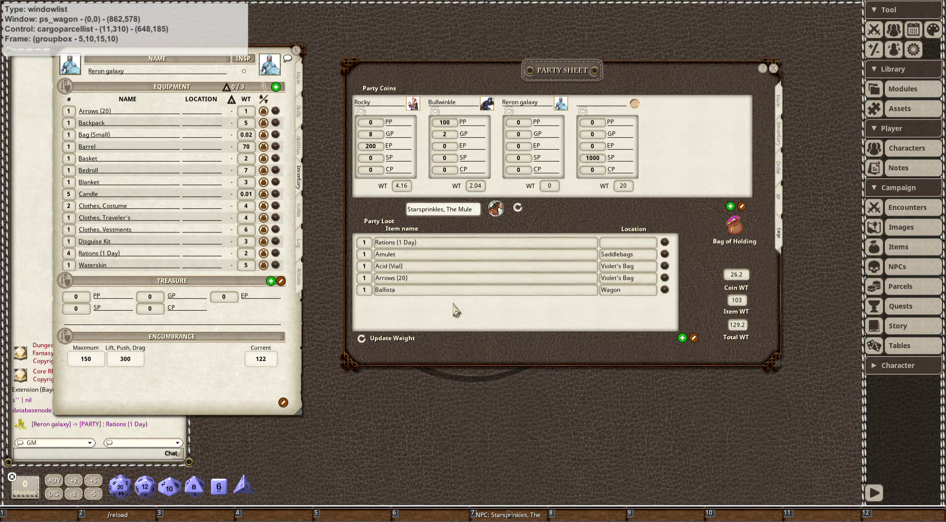
pyautogui.moveTo(162, 402); pyautogui.dragTo(206, 309)
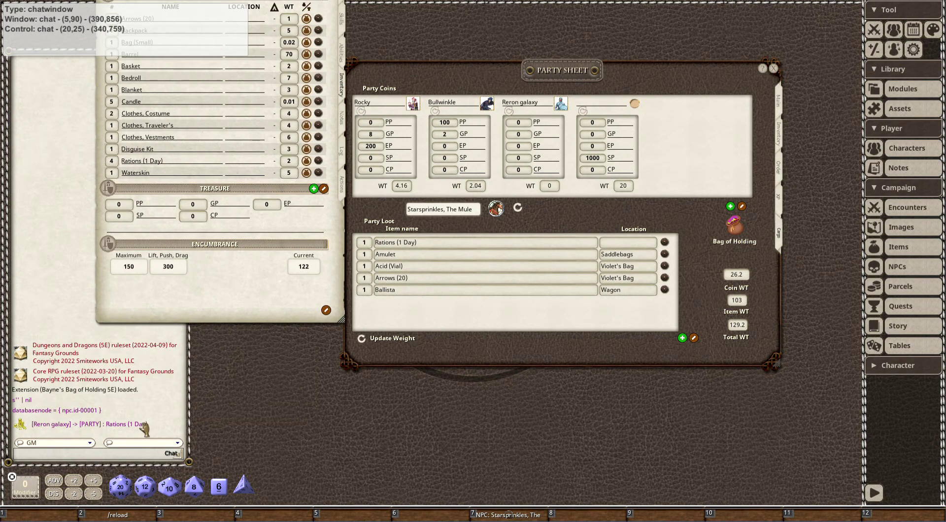
pyautogui.moveTo(299, 302); pyautogui.dragTo(270, 331)
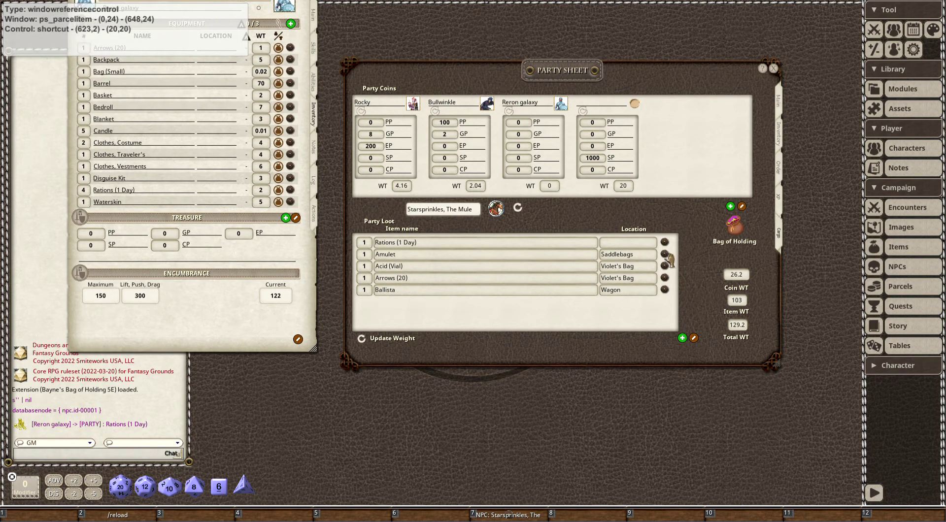
pyautogui.moveTo(664, 242); pyautogui.dragTo(210, 190)
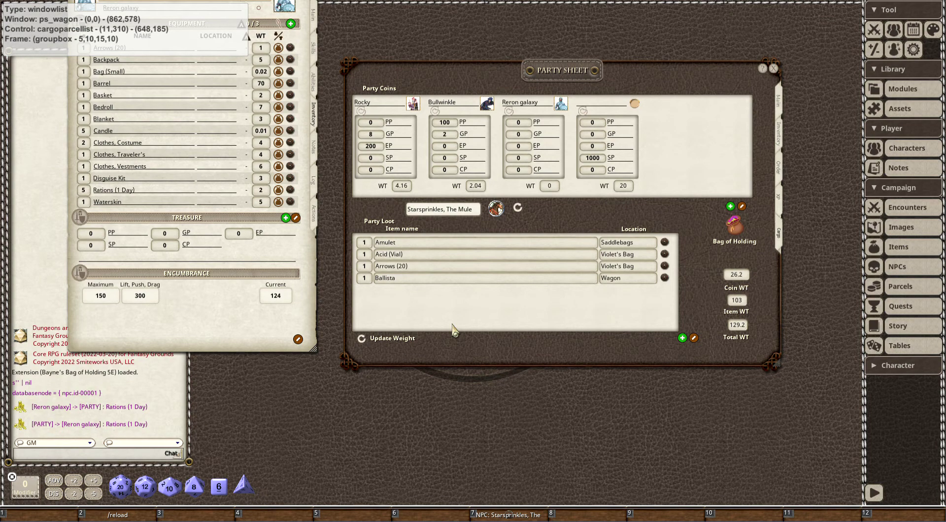
# Set Reron galaxy's GP to 2500 in the character sheet's treasure.
pyautogui.moveTo(249, 350); pyautogui.dragTo(264, 391)
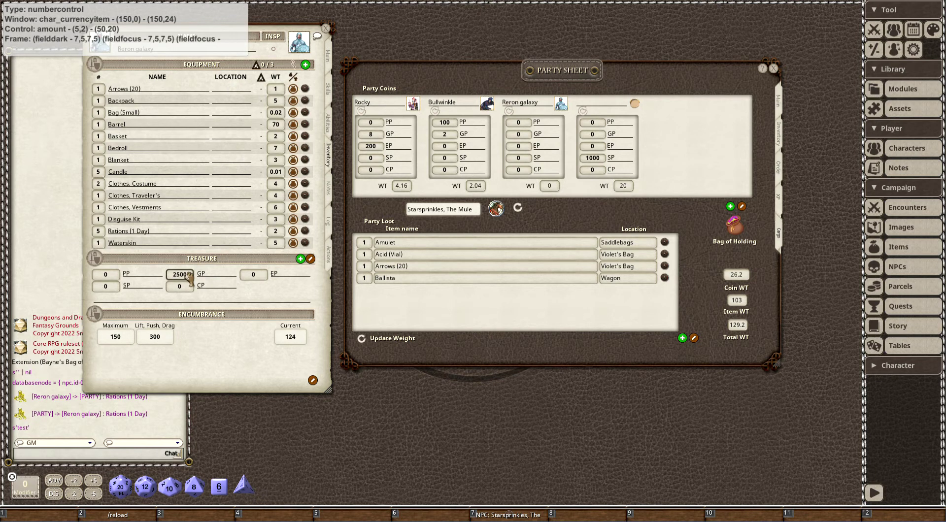
pyautogui.press('Tab')
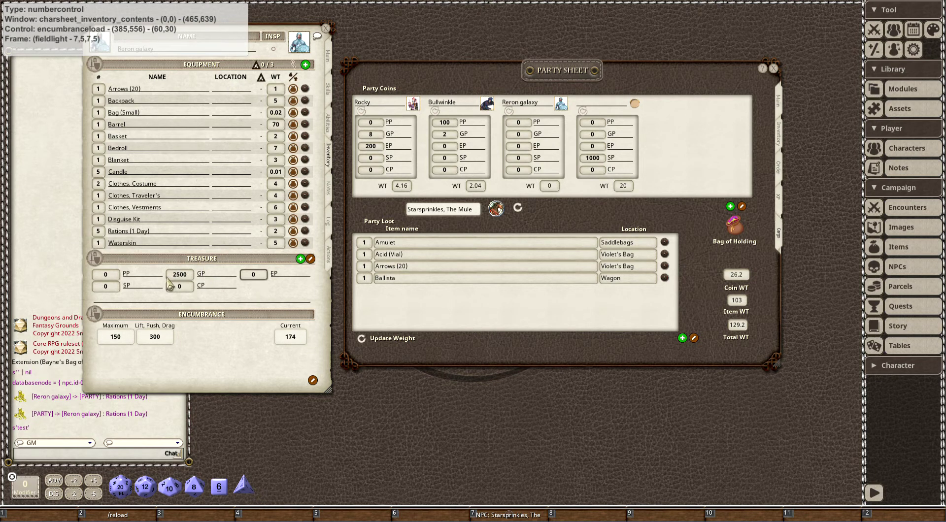
# Set Reron galaxy's GP to 1500 in the character sheet's treasure.
pyautogui.click(184, 275)
pyautogui.write('150')
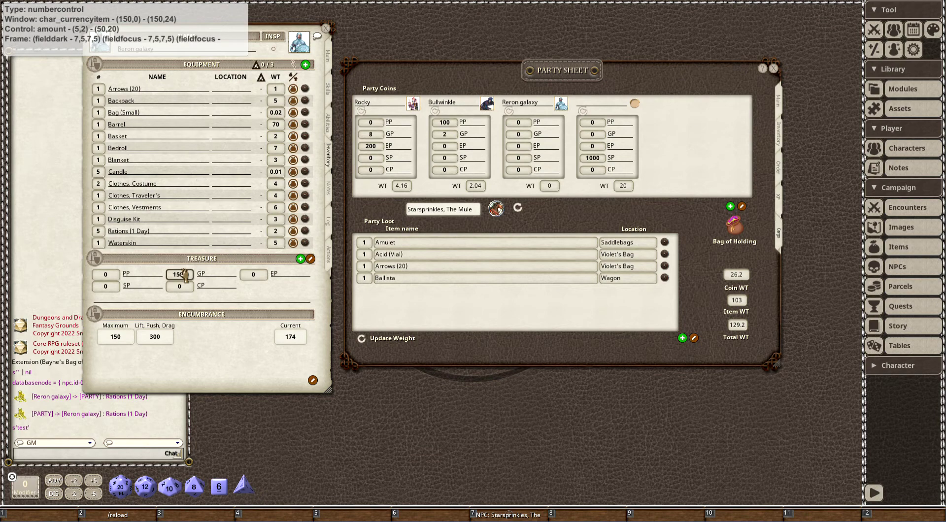
pyautogui.write('0')
pyautogui.press('Tab')
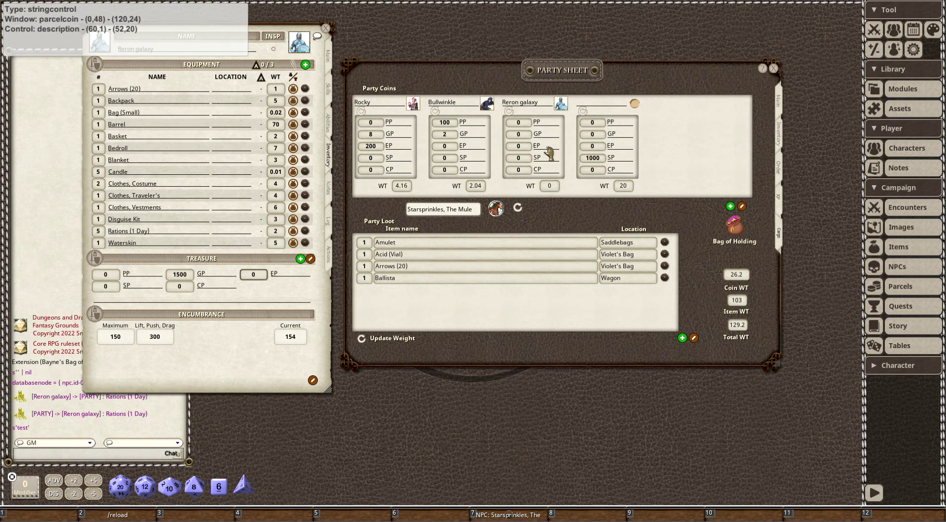
# Set Reron galaxy's GP to 1000 in the party coins on the Cargo page.
pyautogui.click(521, 136)
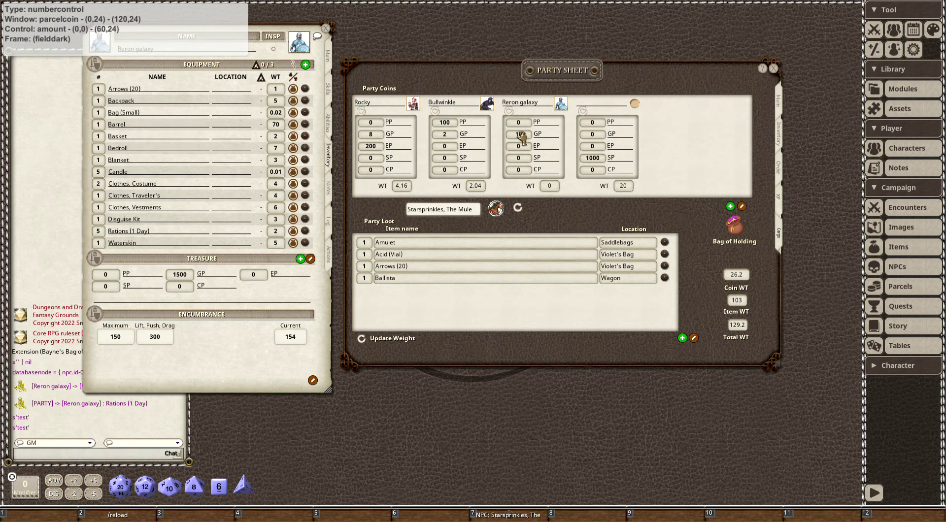
pyautogui.write('1000')
pyautogui.click(567, 255)
pyautogui.click(566, 229)
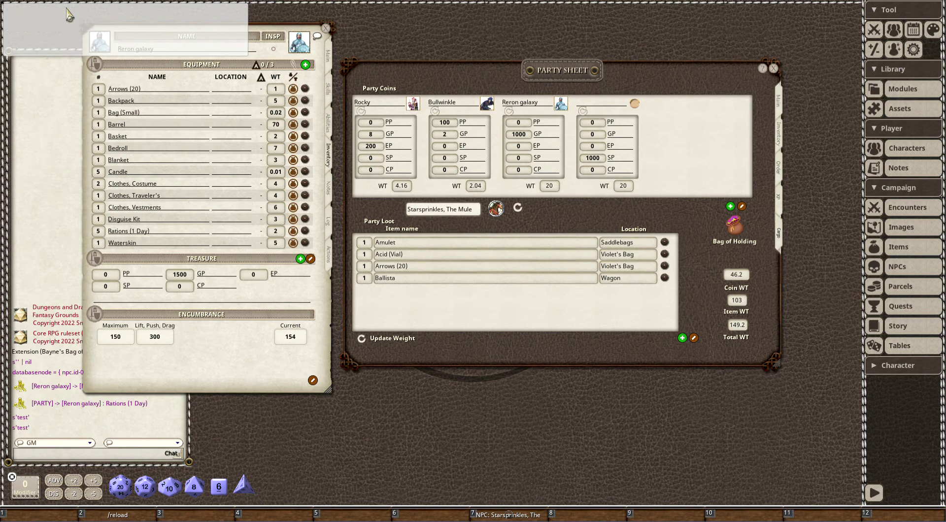
# Open the Bag of Holding and close the party sheet, leaving the bag window in the clear area beside the character sheet.
pyautogui.click(735, 226)
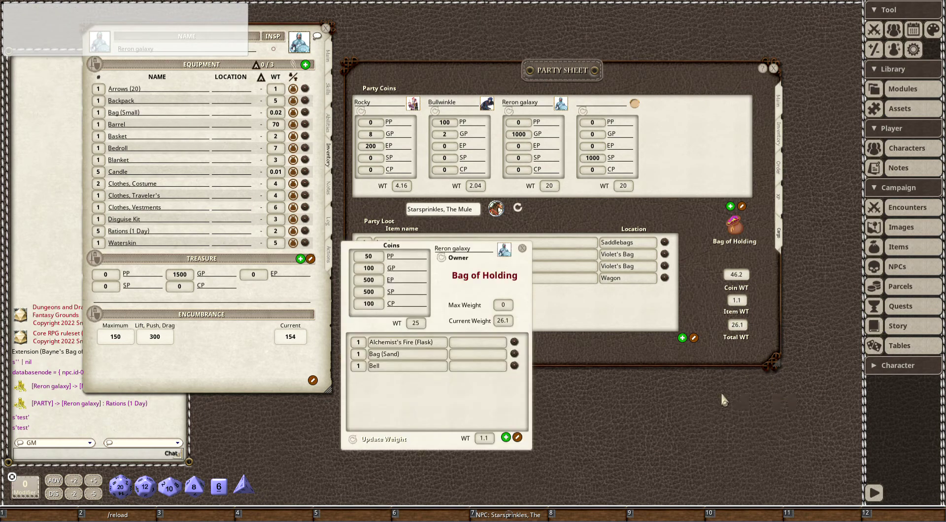
pyautogui.moveTo(537, 298); pyautogui.dragTo(721, 407)
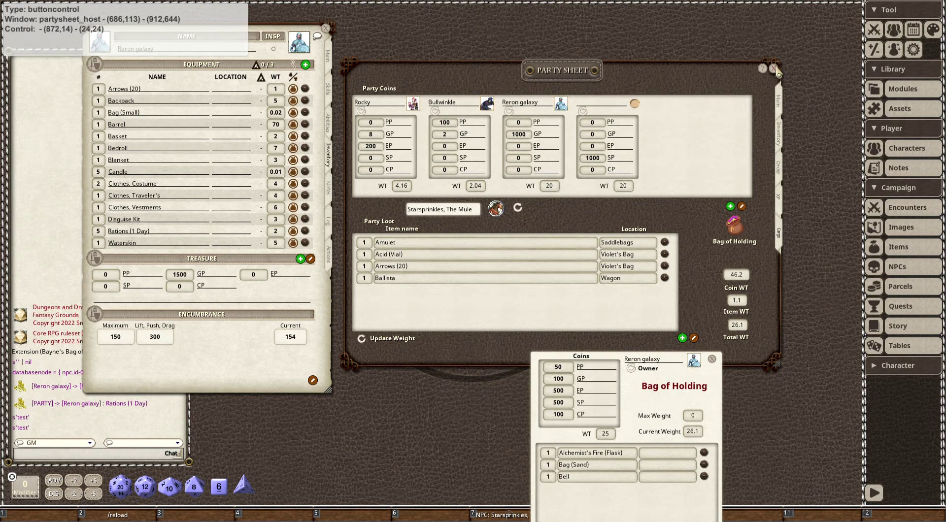
pyautogui.moveTo(666, 384); pyautogui.dragTo(776, 242)
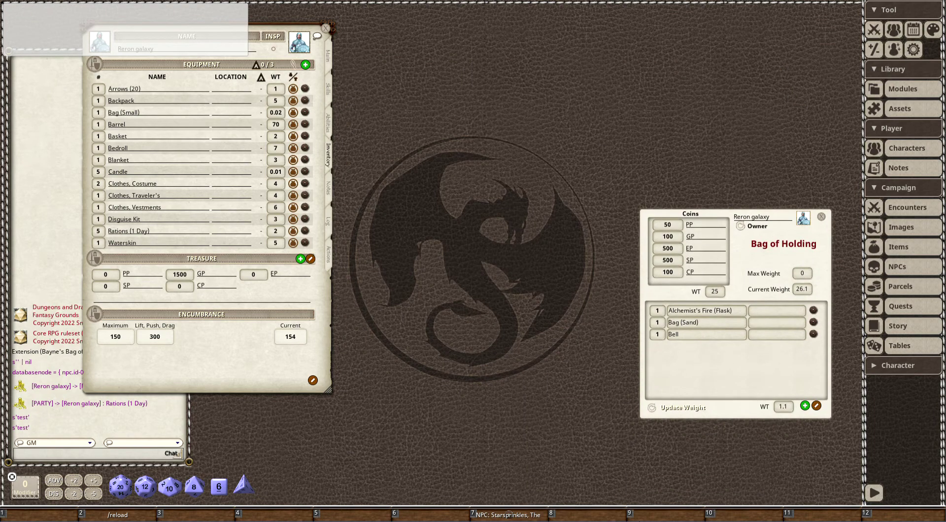
pyautogui.moveTo(724, 408); pyautogui.dragTo(747, 415)
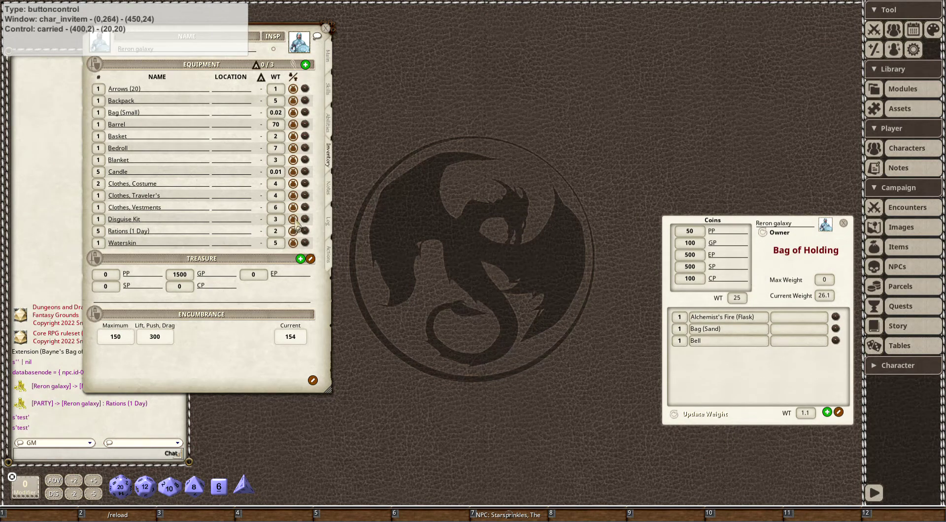
# Transfer the Disguise Kit from Reron galaxy's inventory to the Bag of Holding, and return it to the character.
pyautogui.moveTo(306, 221); pyautogui.dragTo(749, 375)
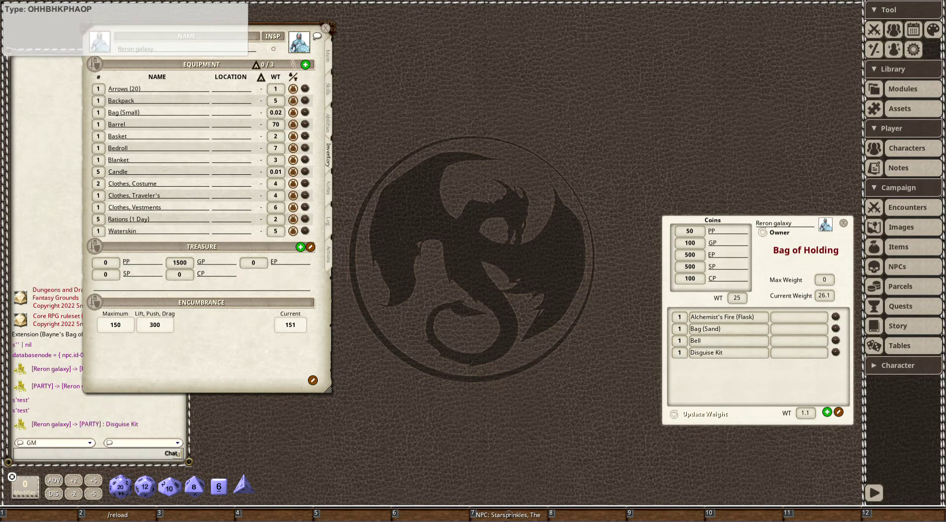
pyautogui.moveTo(835, 353); pyautogui.dragTo(231, 375)
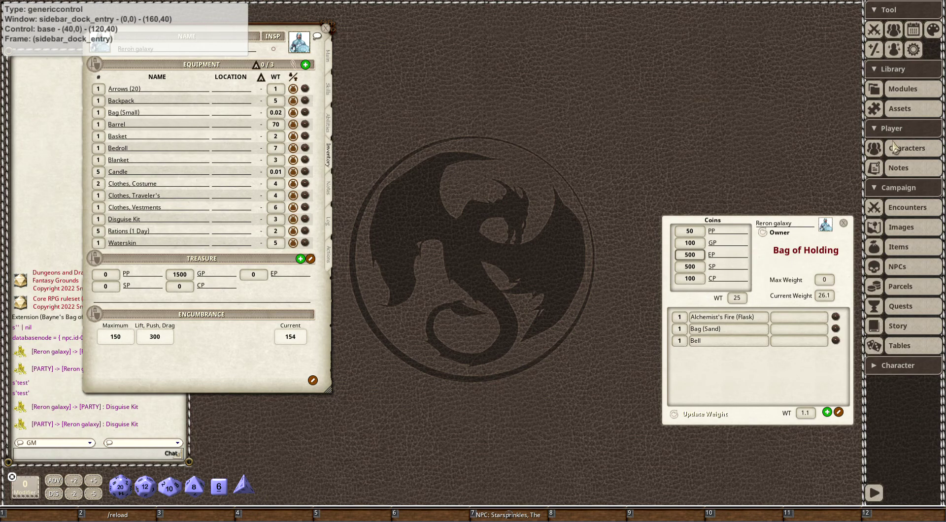
# Transfer the Bedroll from Reron galaxy's inventory to the Bag of Holding and update the bag's item weight.
pyautogui.moveTo(785, 305); pyautogui.dragTo(734, 302)
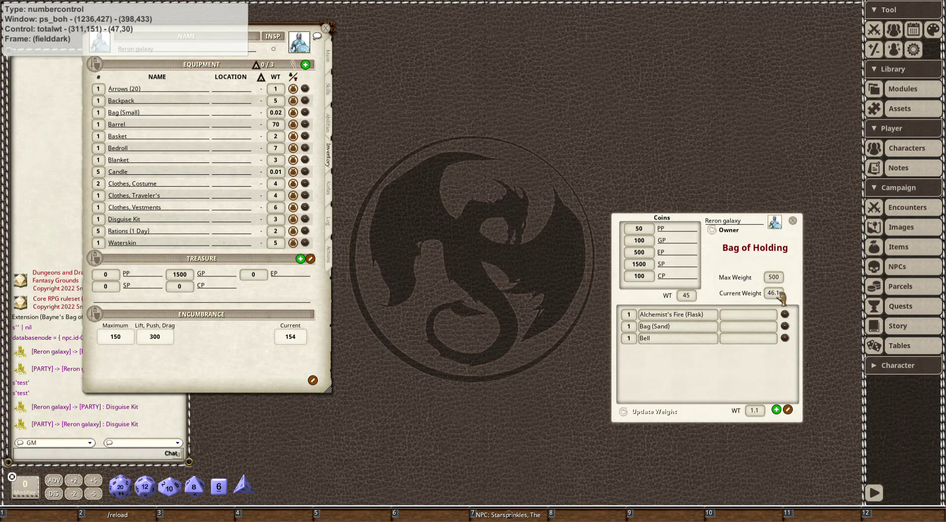
pyautogui.moveTo(787, 340); pyautogui.dragTo(649, 375)
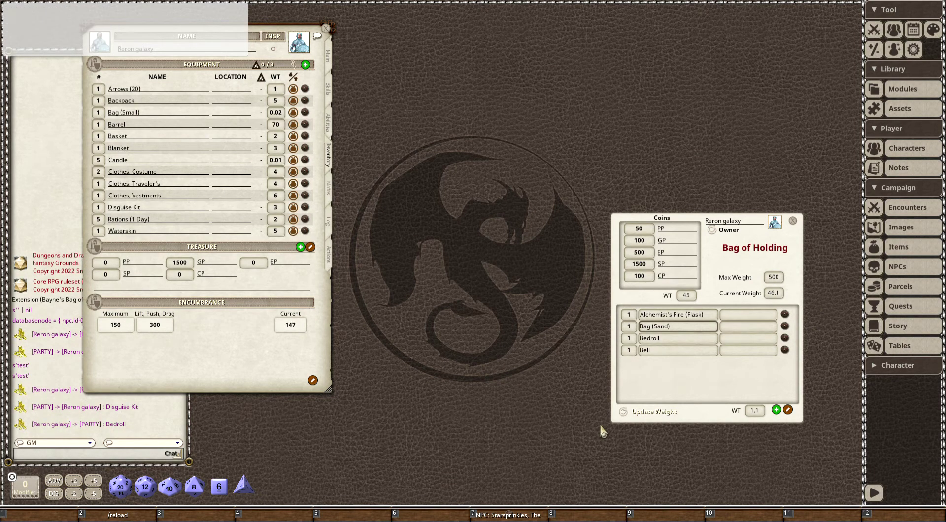
pyautogui.click(625, 412)
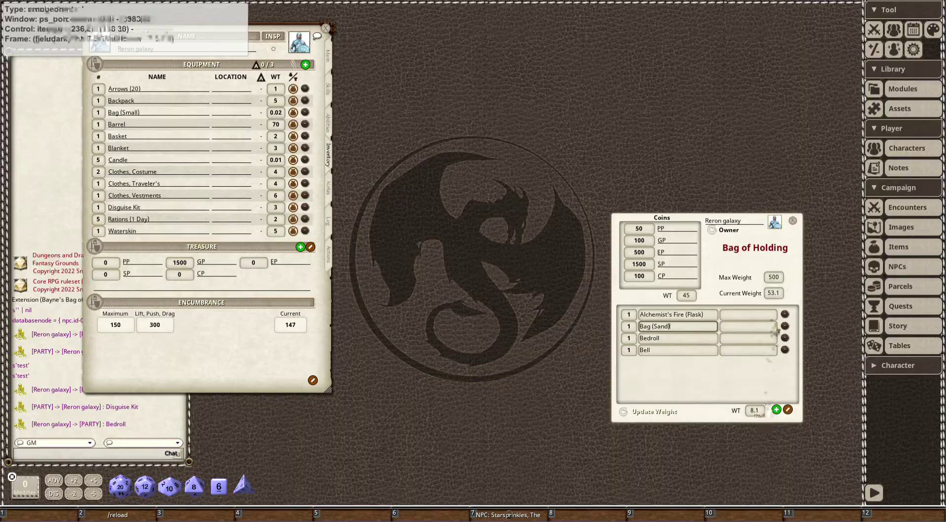
# Clear the Bag of Holding's SP amount, and restore it to 1500.
pyautogui.click(646, 266)
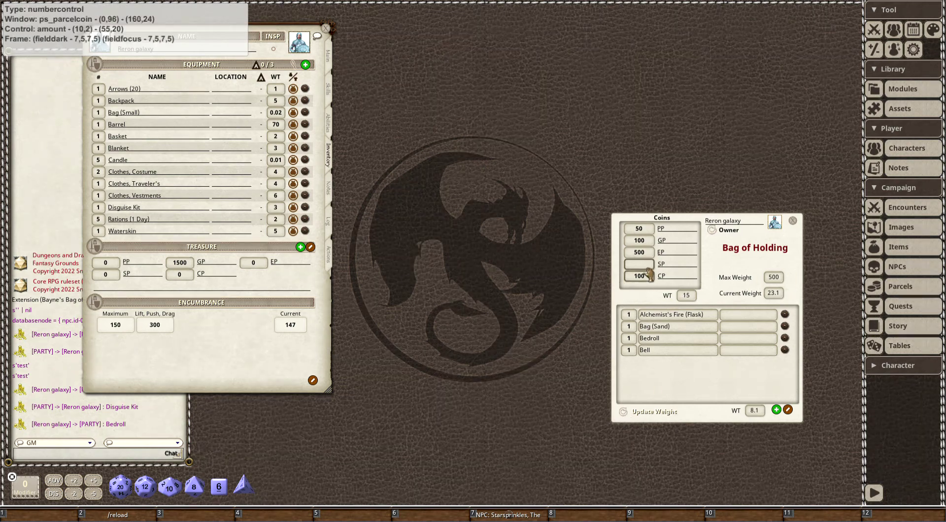
pyautogui.click(625, 414)
pyautogui.moveTo(683, 423); pyautogui.dragTo(641, 422)
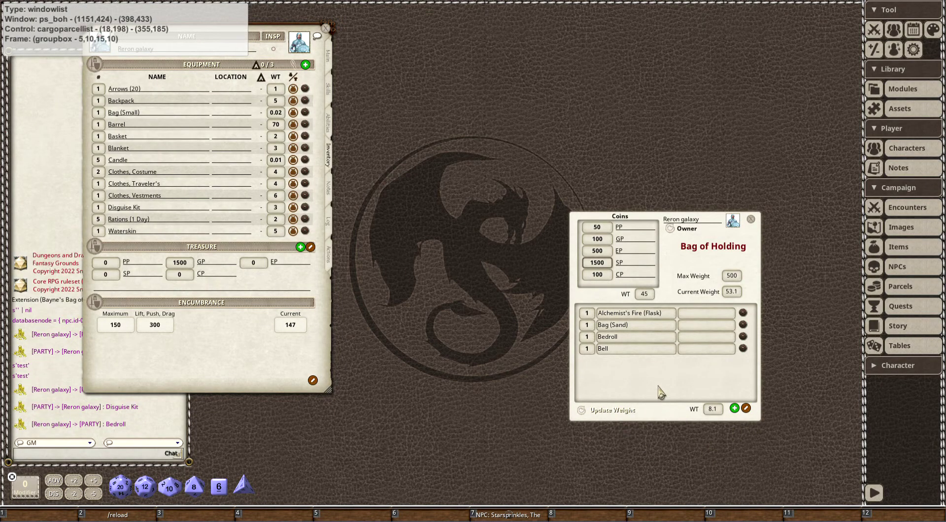
# Reopen the party sheet and place it behind the Bag of Holding window.
pyautogui.click(893, 30)
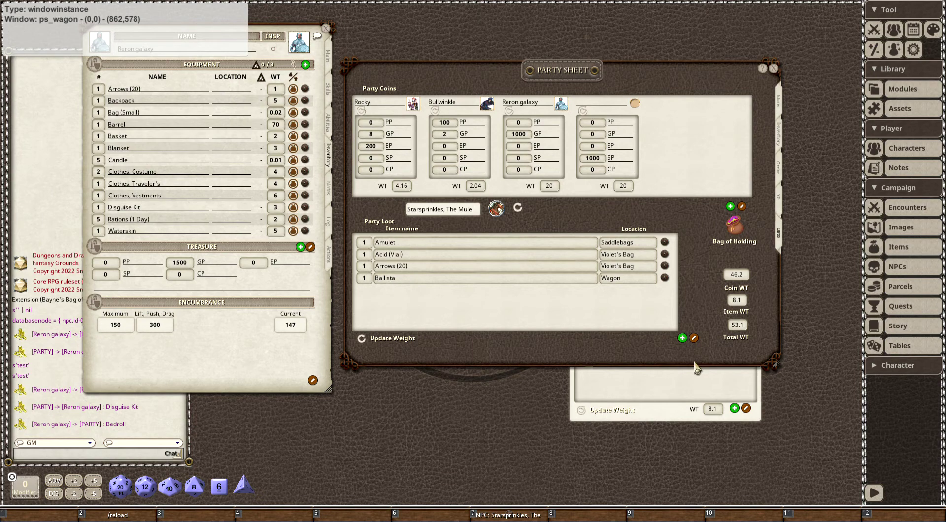
pyautogui.moveTo(699, 362); pyautogui.dragTo(738, 286)
pyautogui.click(568, 315)
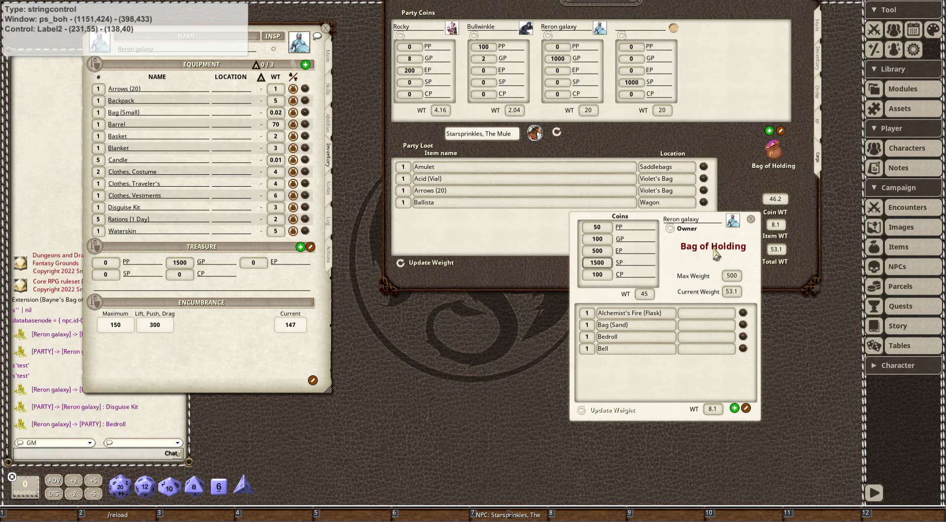
# Close the Bag of Holding and arrange Reron galaxy's character sheet and the party sheet side by side.
pyautogui.click(751, 220)
pyautogui.moveTo(594, 282); pyautogui.dragTo(598, 338)
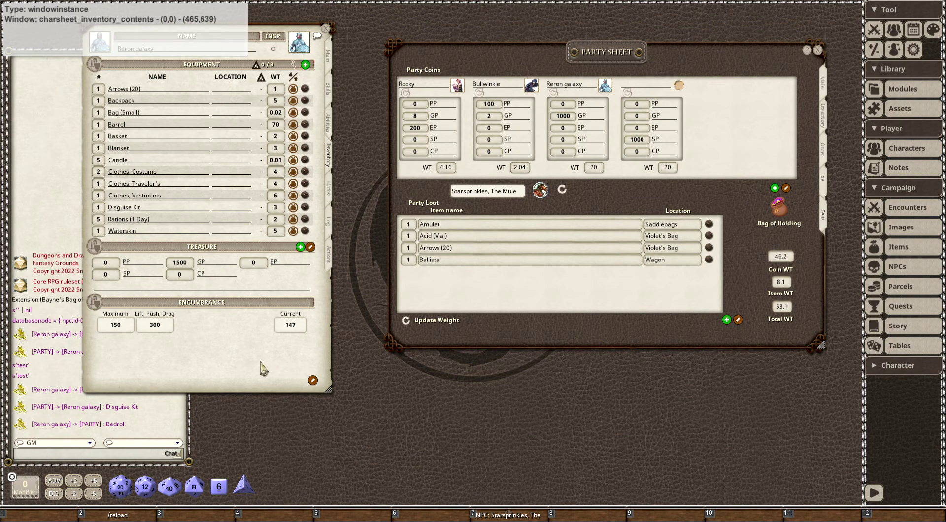
pyautogui.moveTo(266, 368); pyautogui.dragTo(317, 386)
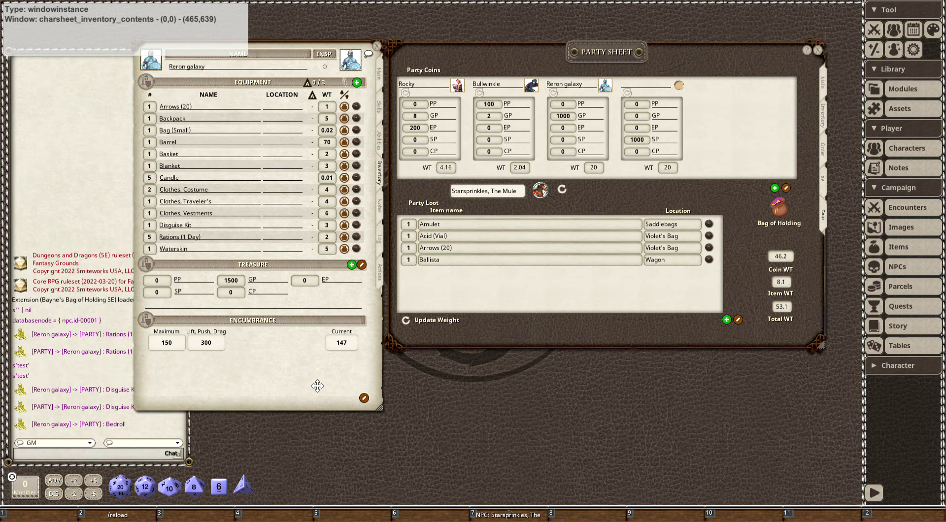
pyautogui.moveTo(388, 415); pyautogui.dragTo(391, 394)
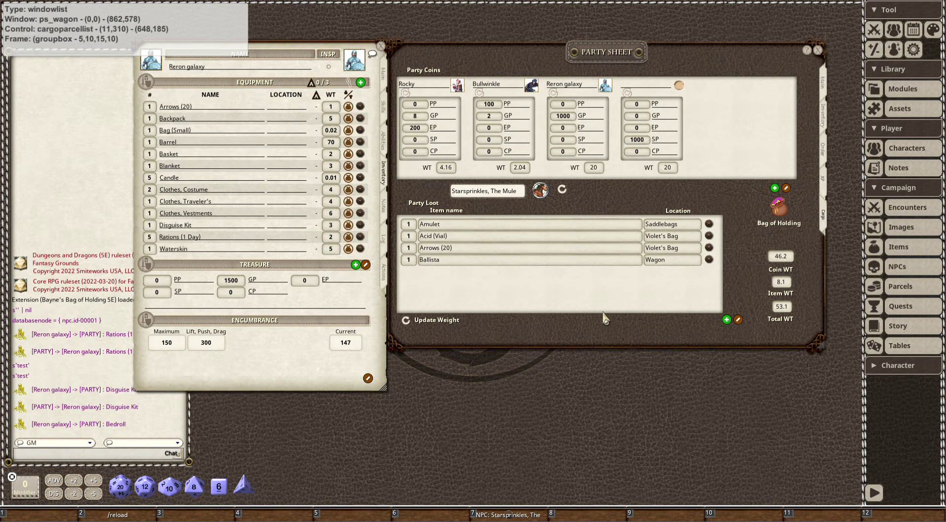
pyautogui.moveTo(610, 333); pyautogui.dragTo(621, 340)
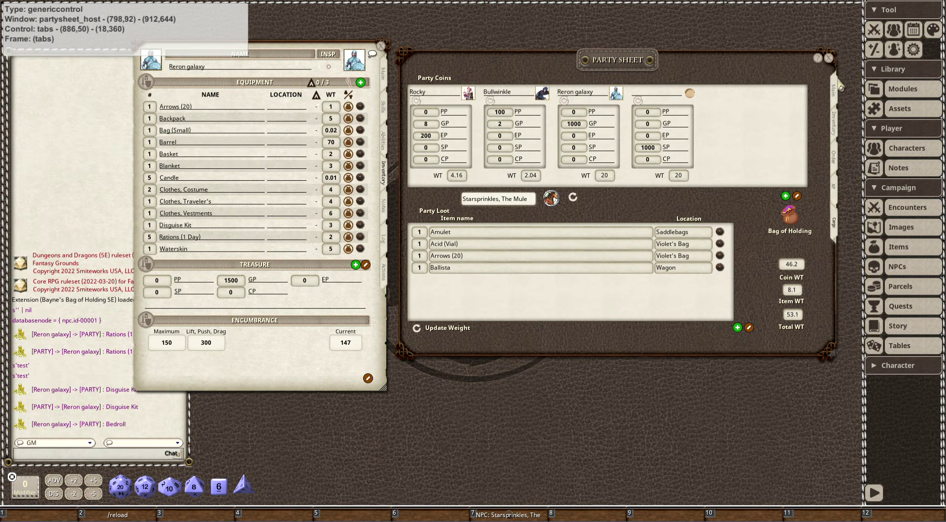
# Review the party sheet's Main, Inventory, Order and XP pages alongside the Cargo page, ending on Cargo.
pyautogui.click(837, 138)
pyautogui.click(836, 158)
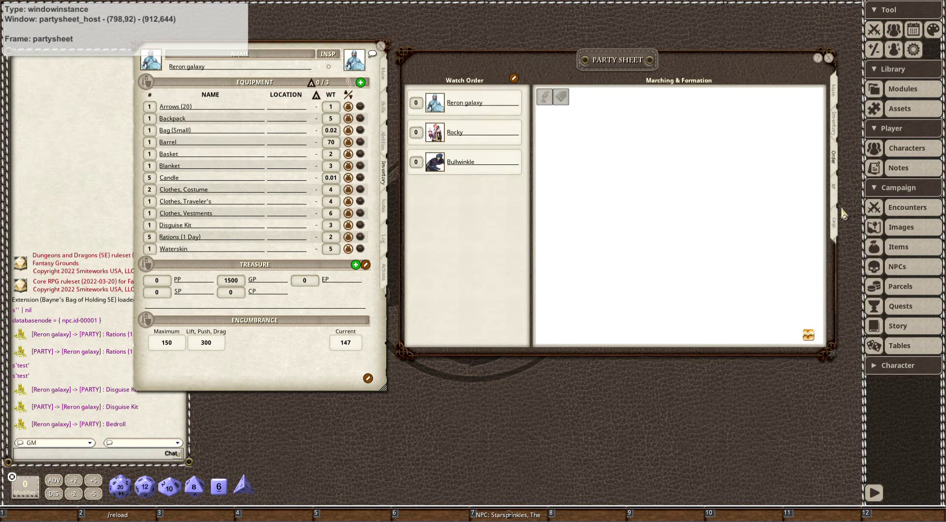
pyautogui.click(836, 188)
pyautogui.click(841, 239)
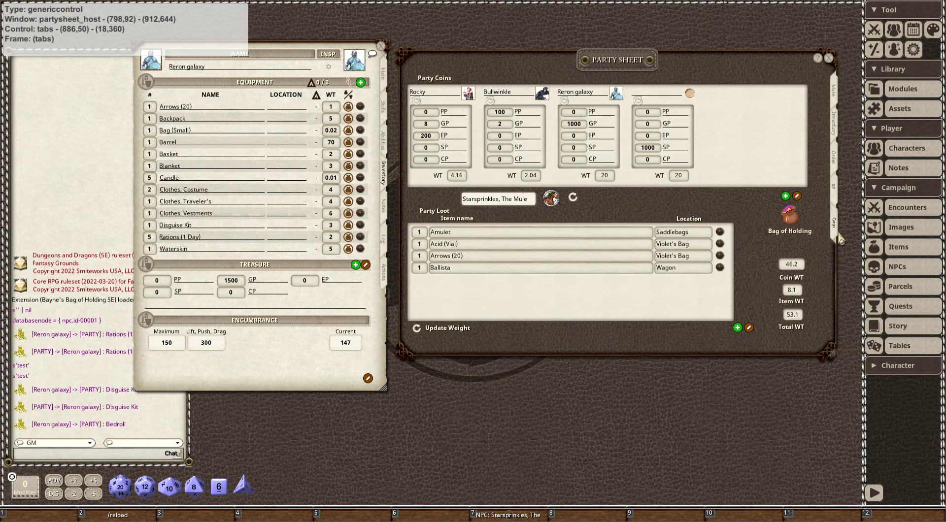
pyautogui.click(841, 190)
pyautogui.click(836, 158)
pyautogui.click(837, 127)
pyautogui.click(836, 100)
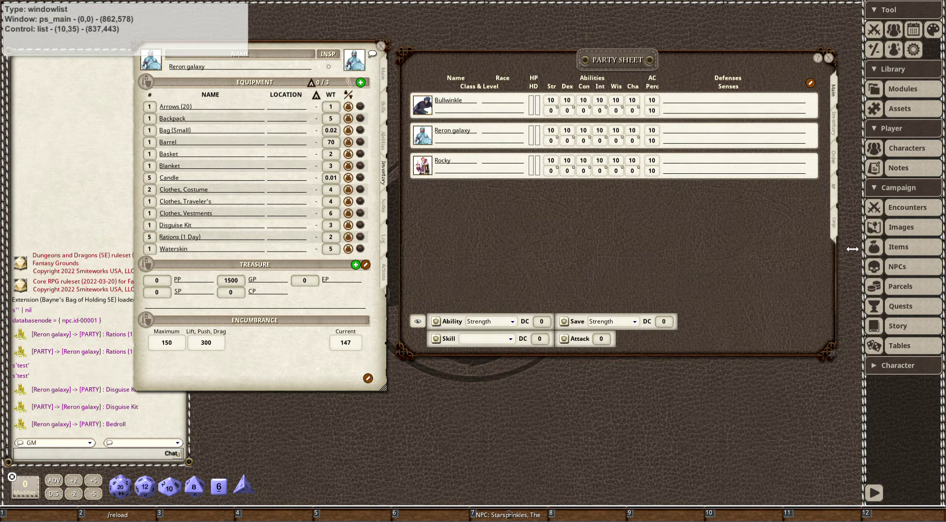
pyautogui.click(834, 223)
pyautogui.click(834, 187)
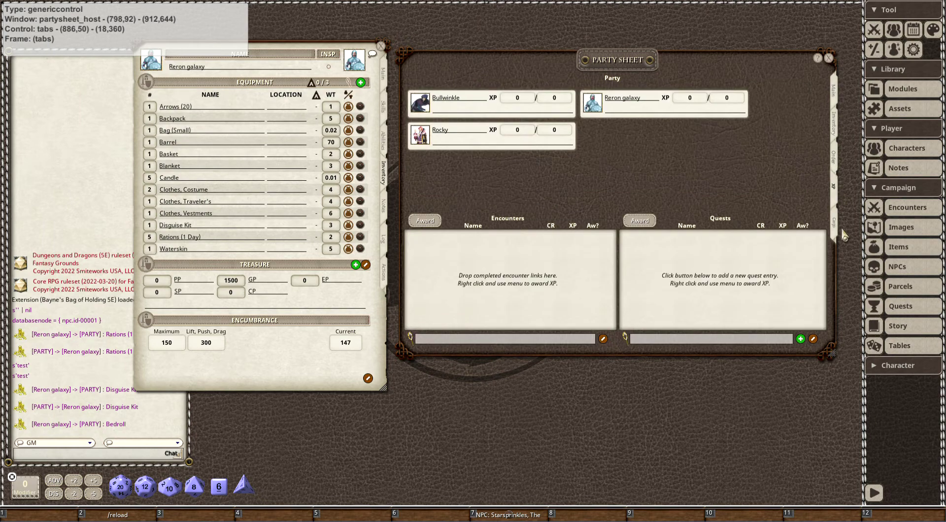
pyautogui.click(835, 160)
pyautogui.click(834, 126)
pyautogui.click(834, 91)
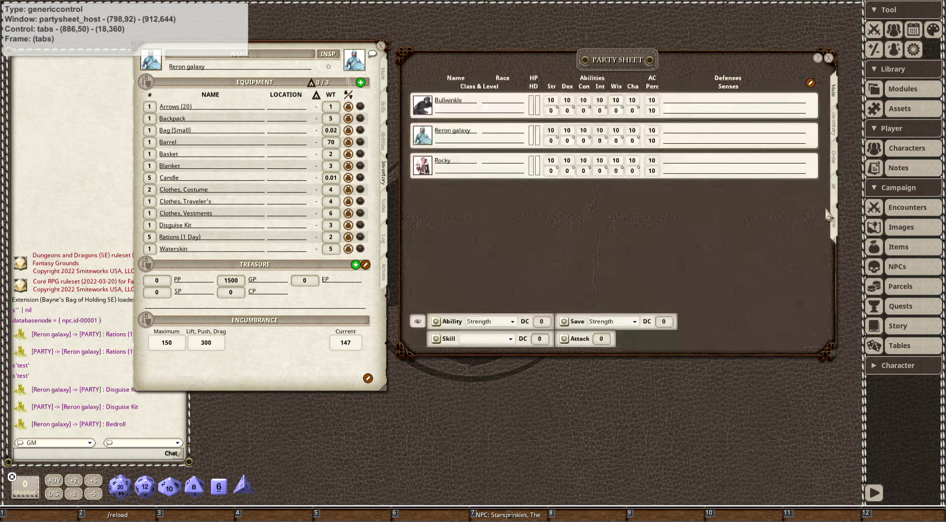
pyautogui.click(835, 226)
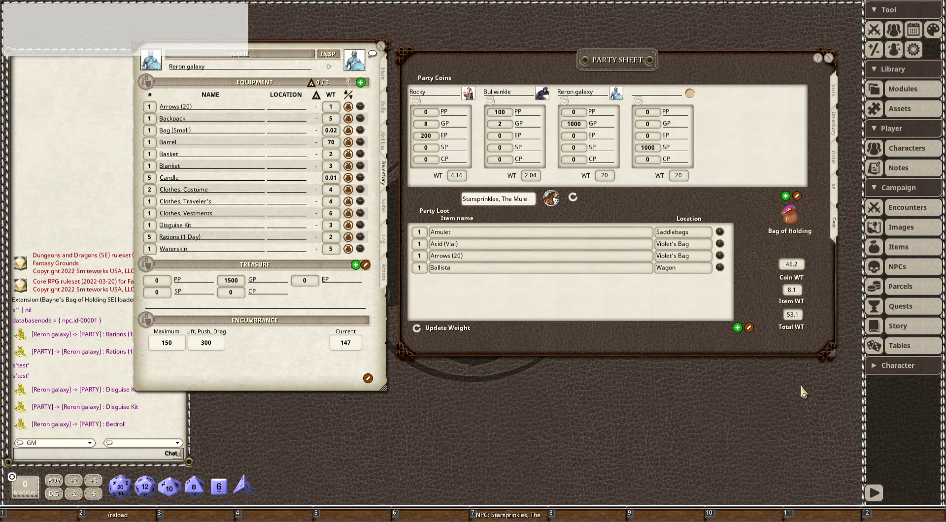